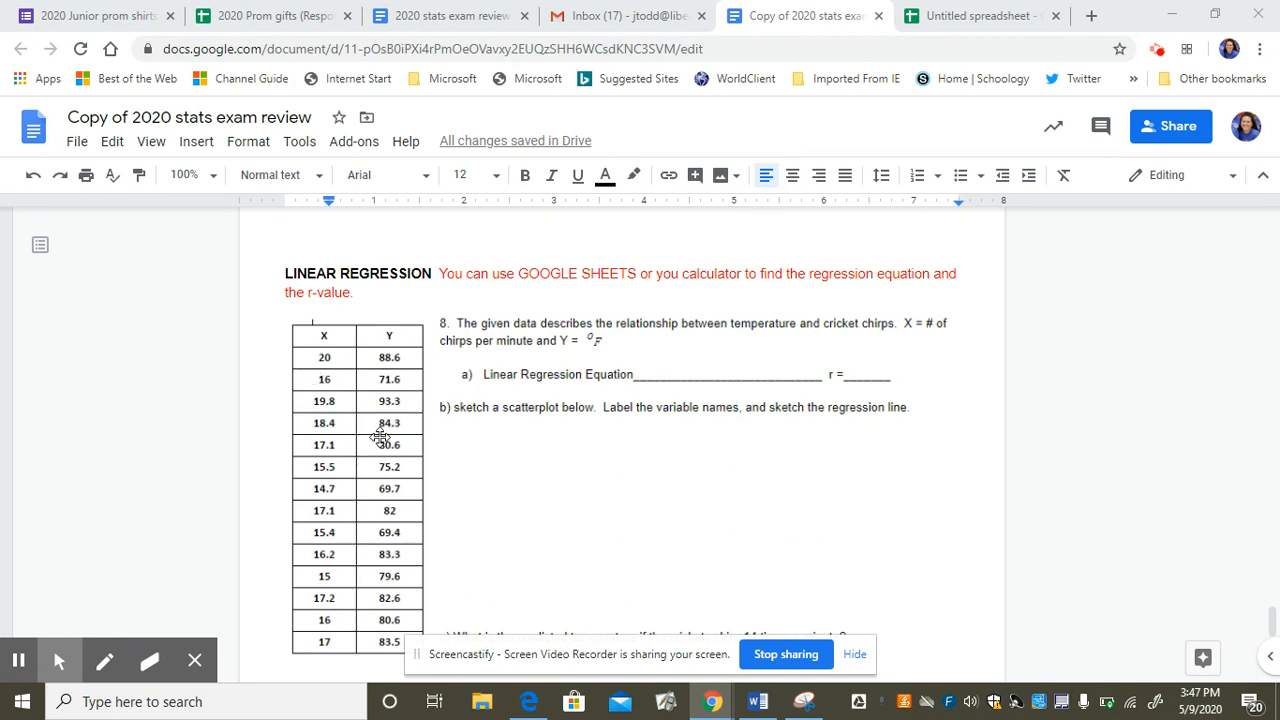
# Create a new blank Google Sheets spreadsheet in a separate browser tab.
pyautogui.click(975, 22)
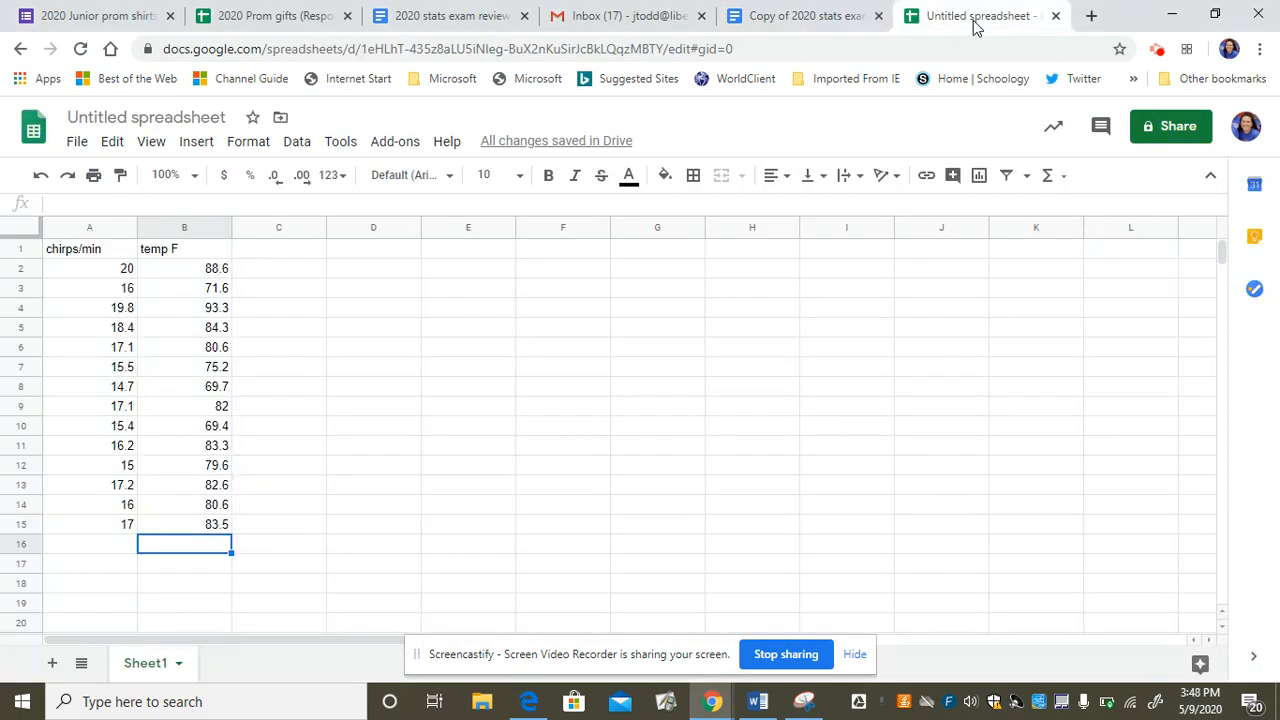
pyautogui.click(824, 22)
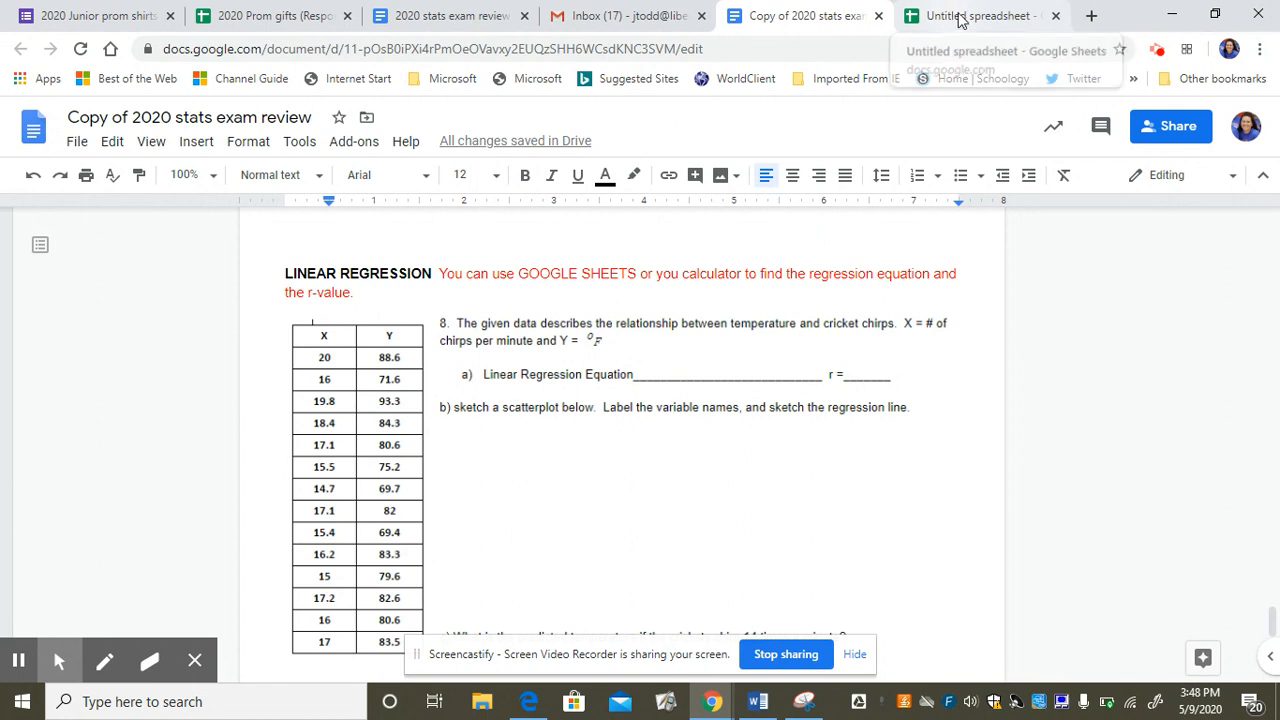
pyautogui.click(1091, 15)
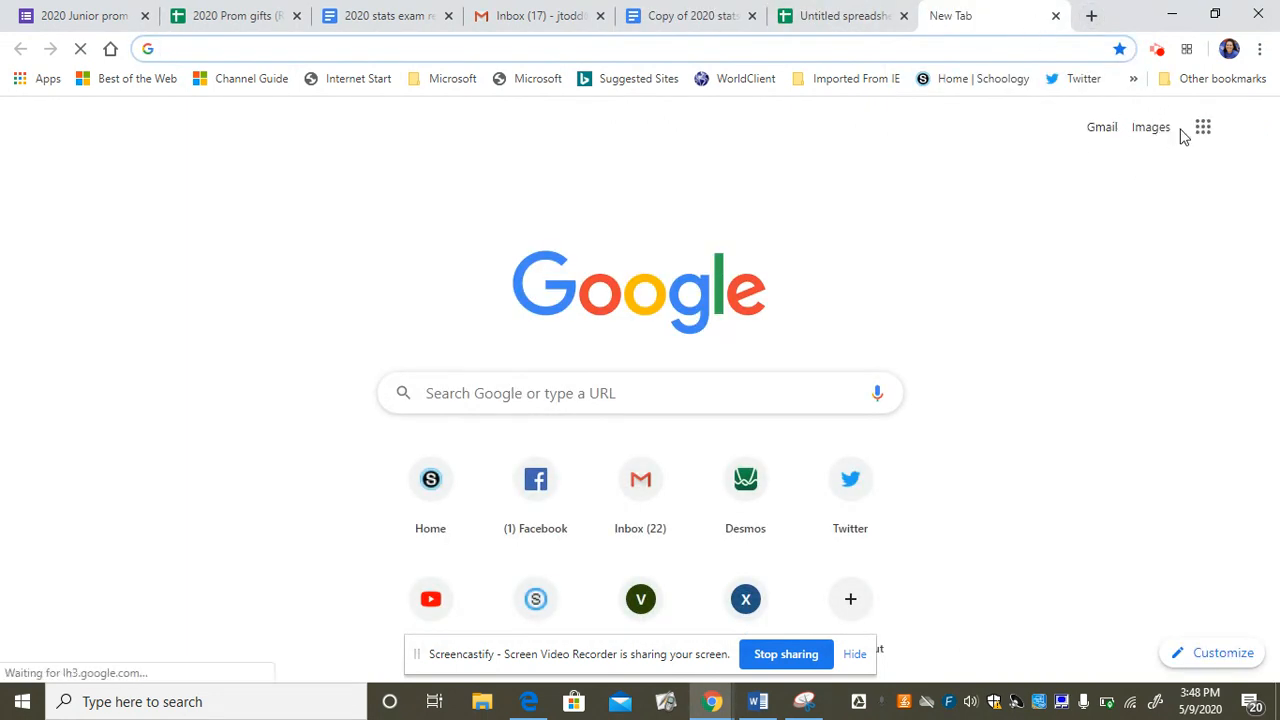
pyautogui.click(1203, 130)
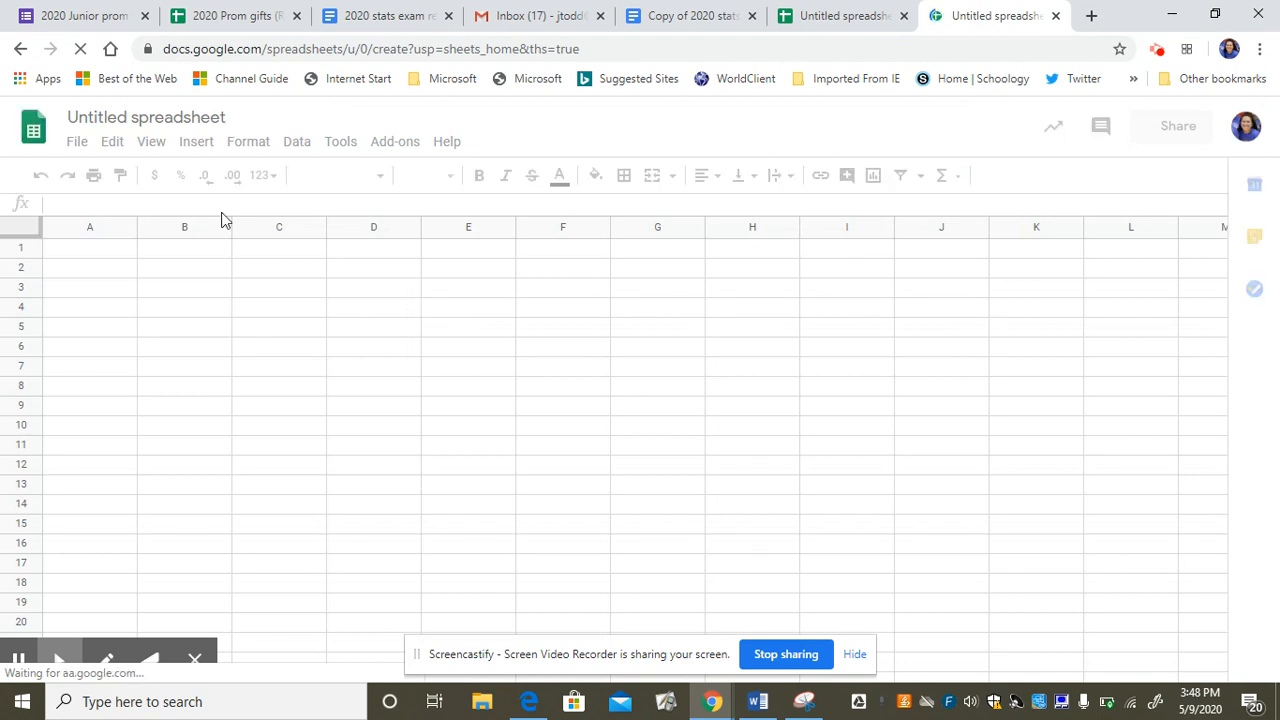
# In the spreadsheet holding the cricket data, insert a scatter chart of temp F against chirps/min from the range A1:B15.
pyautogui.click(834, 18)
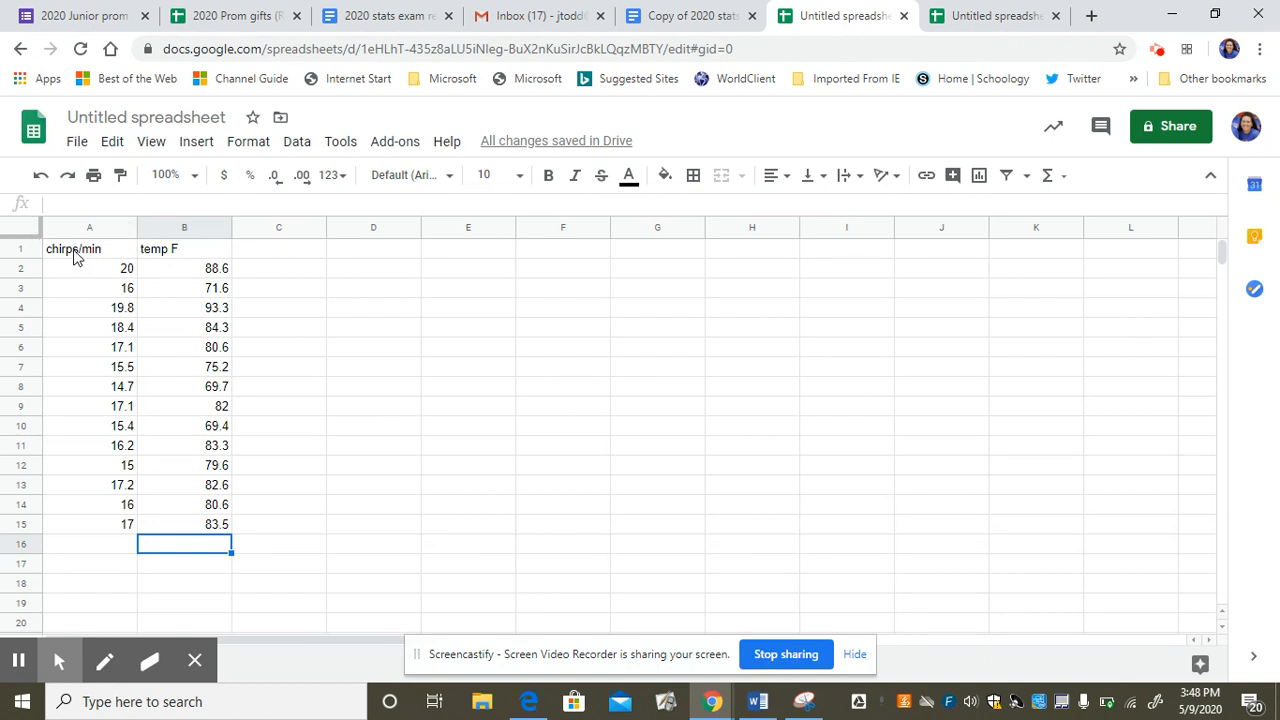
pyautogui.moveTo(77, 254); pyautogui.dragTo(197, 530)
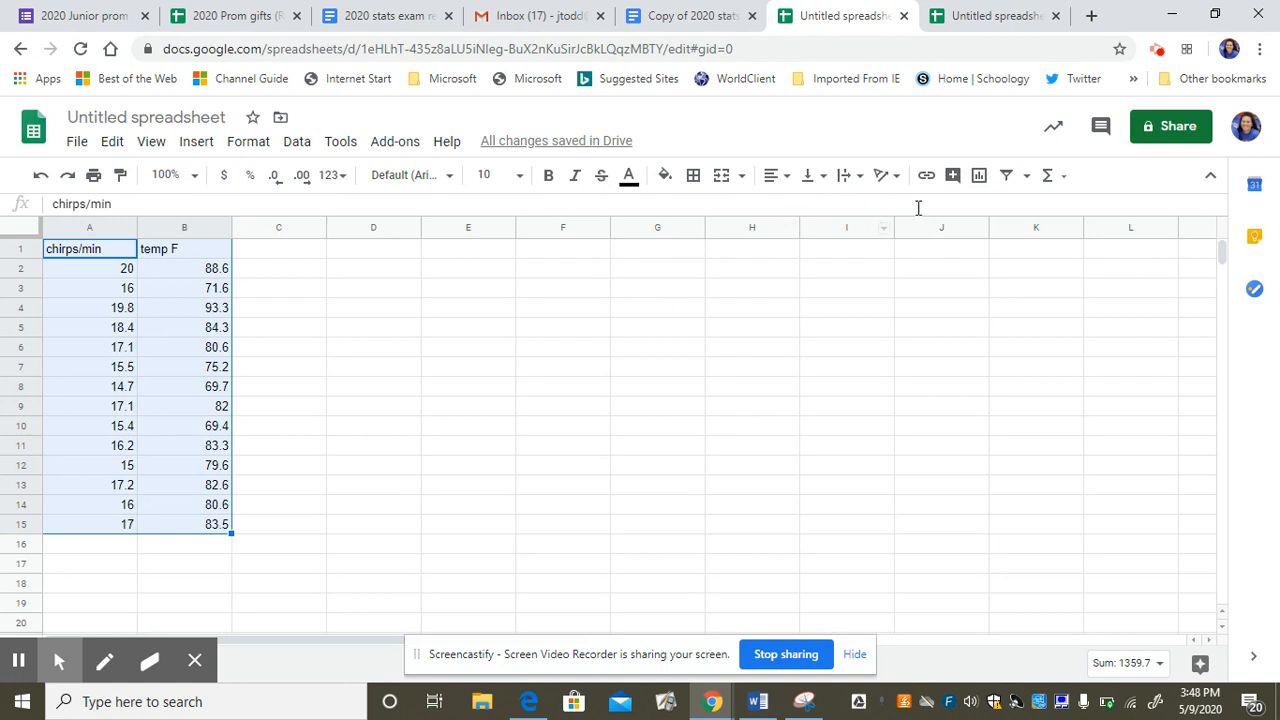
pyautogui.click(979, 176)
pyautogui.click(978, 185)
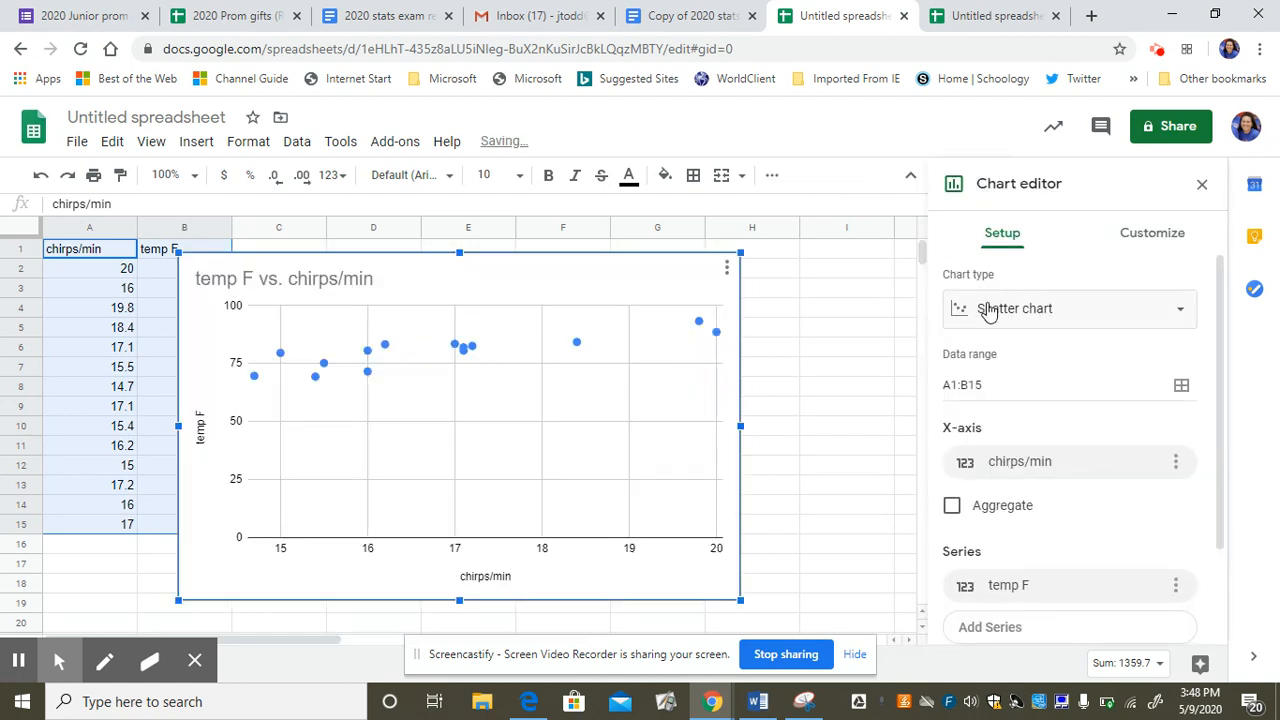
pyautogui.click(989, 316)
pyautogui.moveTo(1208, 362); pyautogui.dragTo(1188, 492)
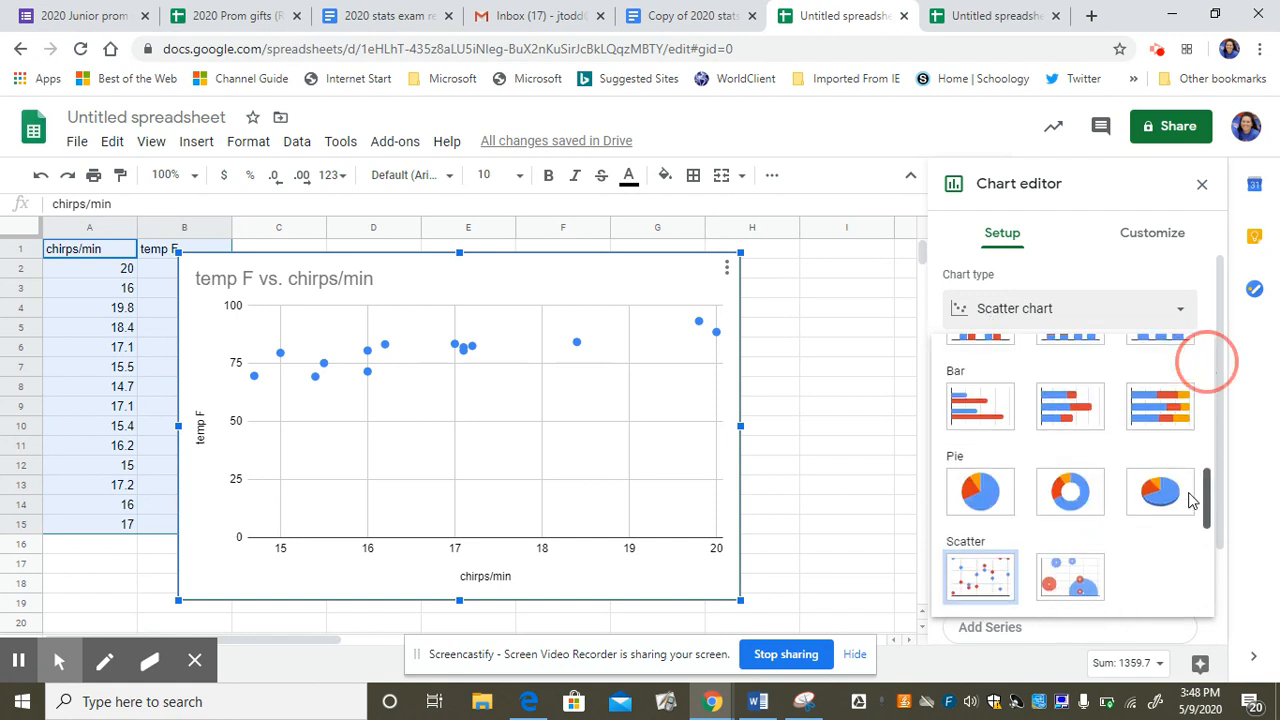
pyautogui.click(990, 570)
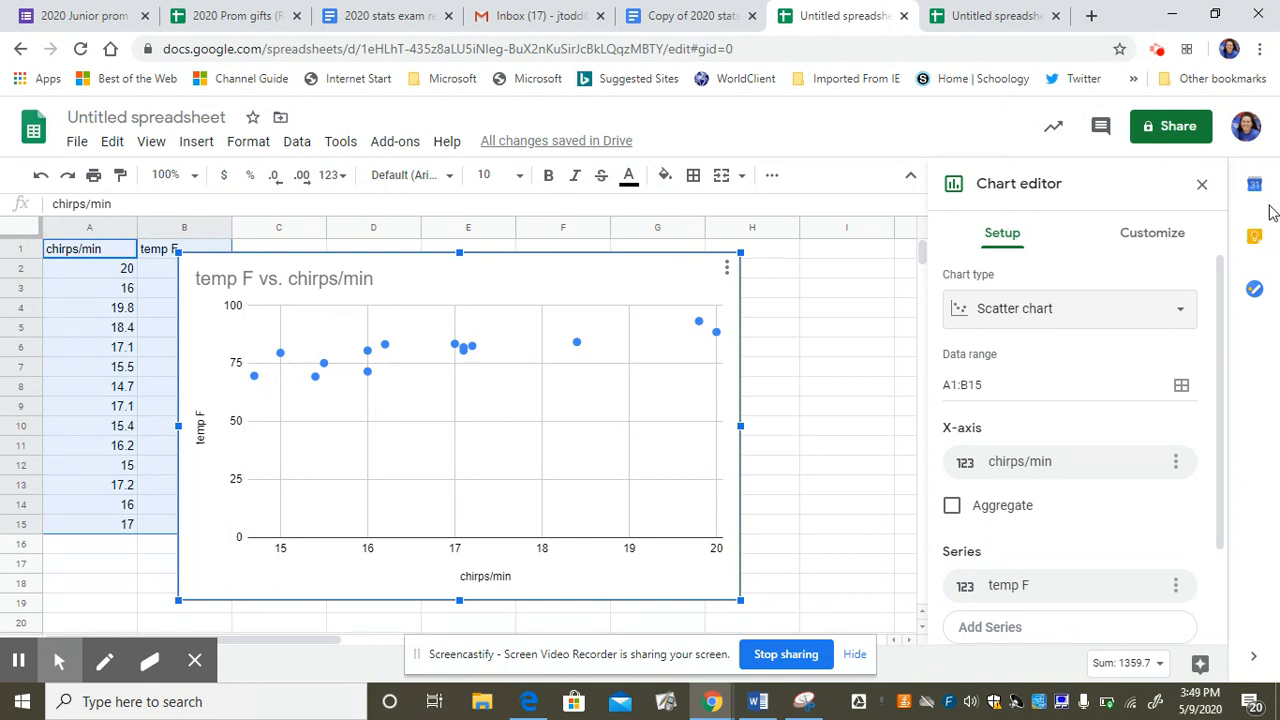
# Add a linear trendline to the temp F series of the scatter chart.
pyautogui.click(1133, 240)
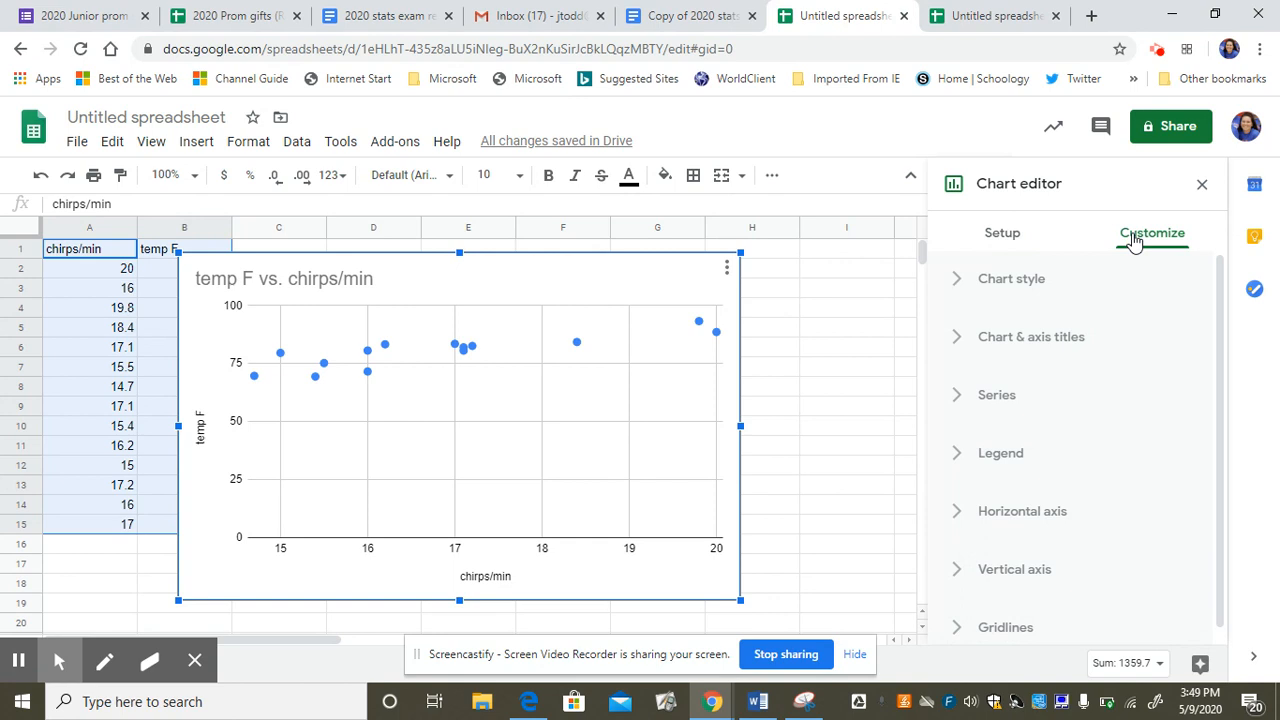
pyautogui.click(1023, 396)
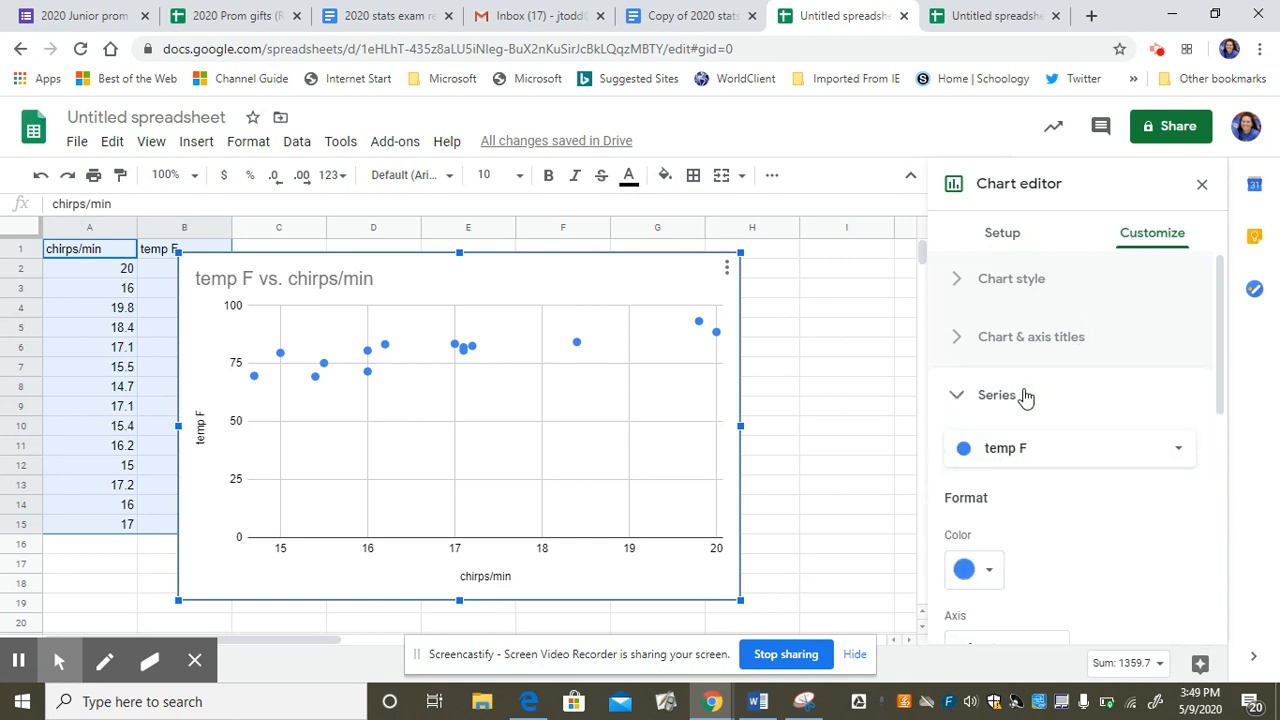
pyautogui.moveTo(1218, 342); pyautogui.dragTo(1218, 550)
pyautogui.click(975, 446)
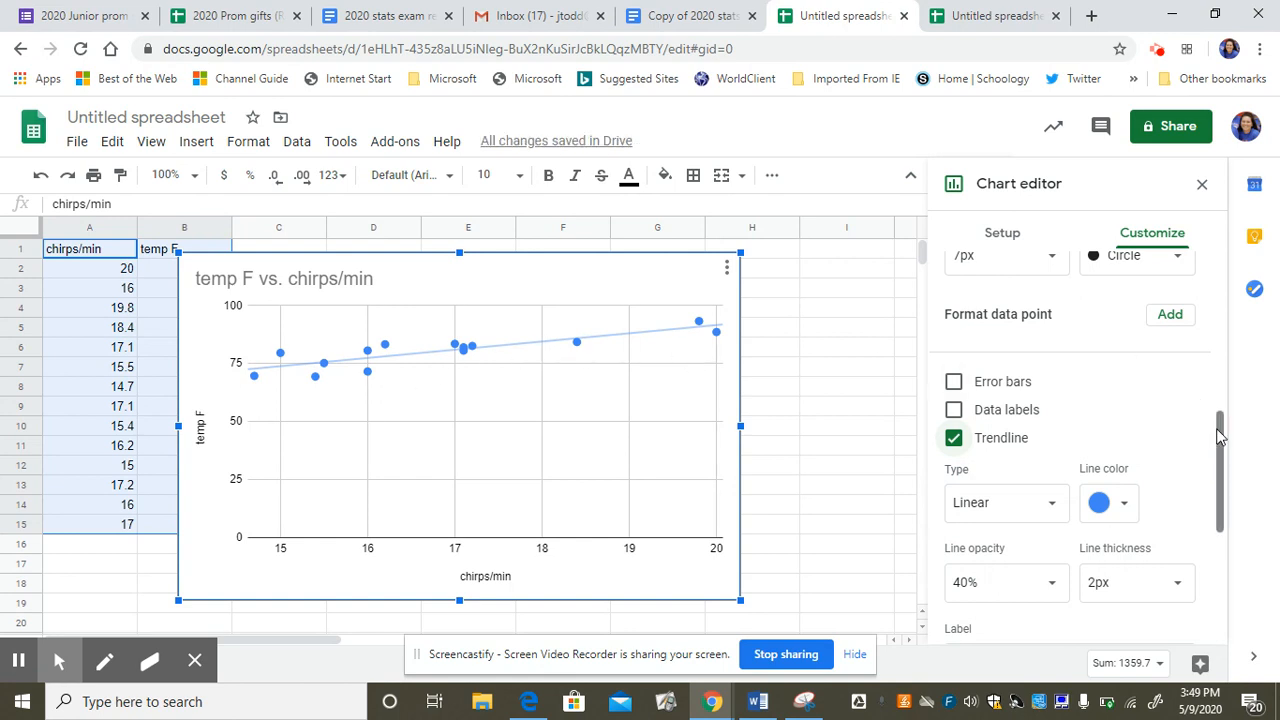
# Show the R² value for the trendline and set its label to Use Equation.
pyautogui.moveTo(1220, 440); pyautogui.dragTo(1210, 510)
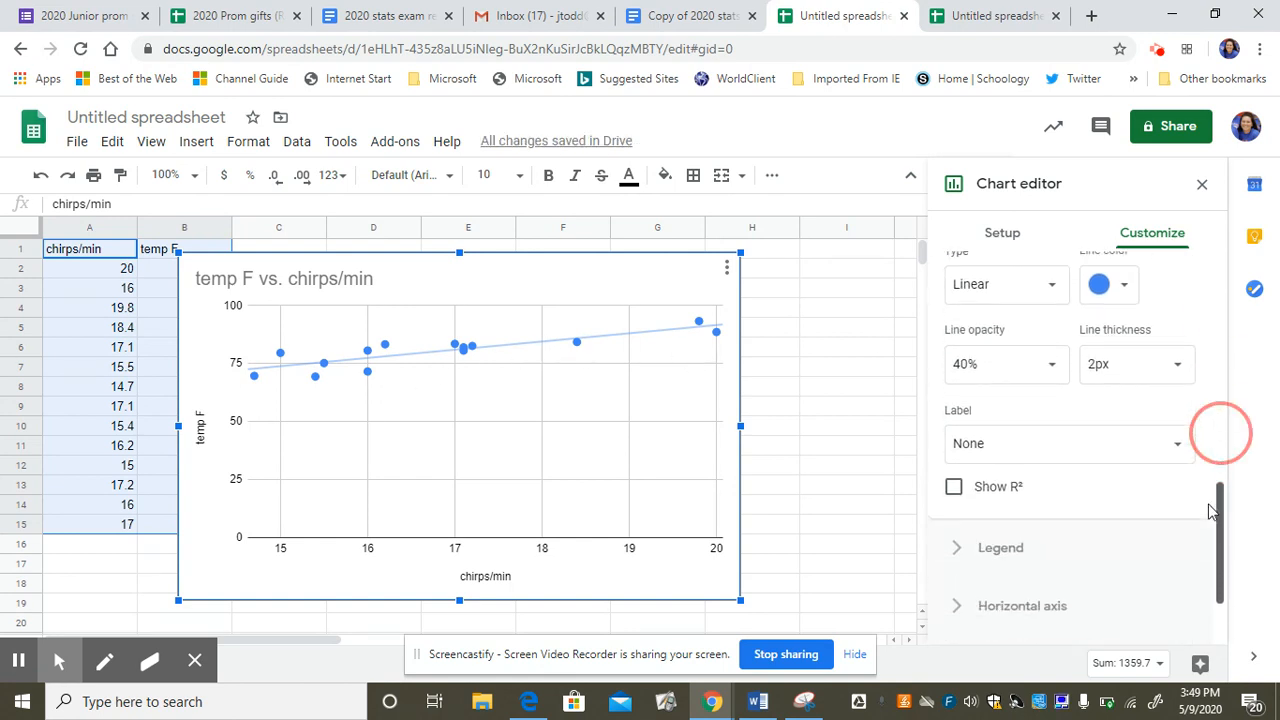
pyautogui.click(954, 488)
pyautogui.click(1022, 452)
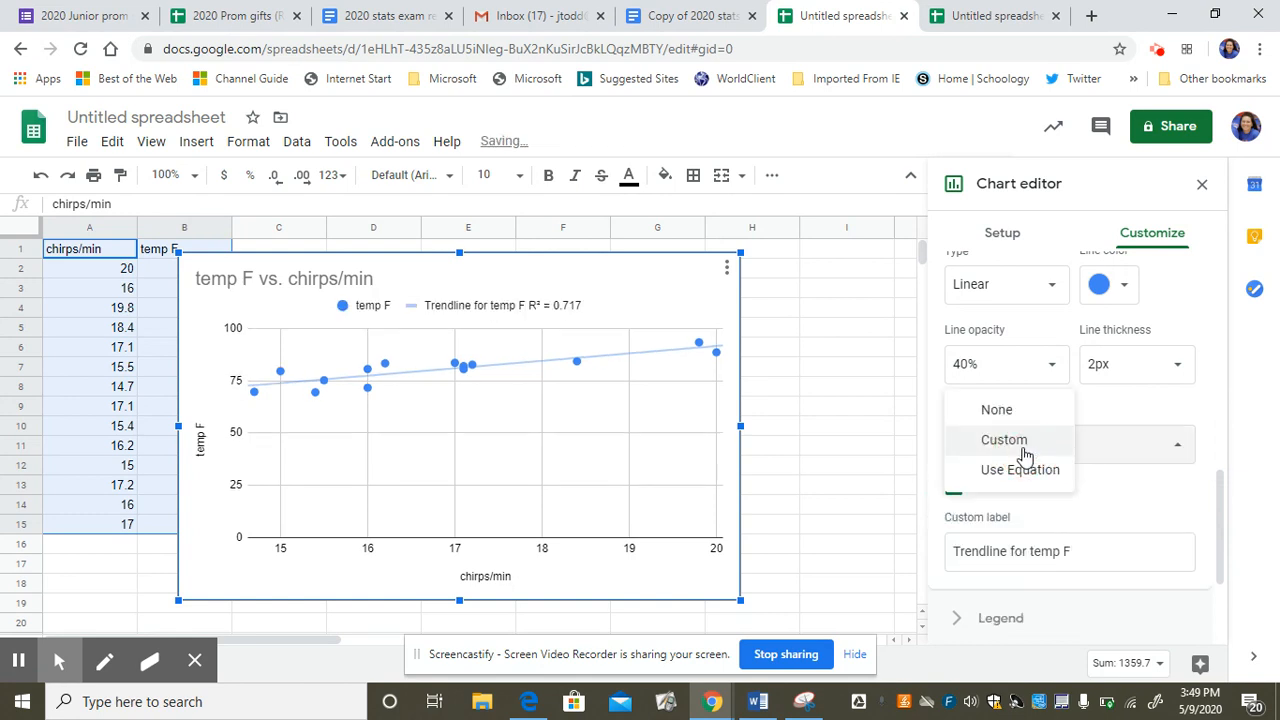
pyautogui.click(1014, 479)
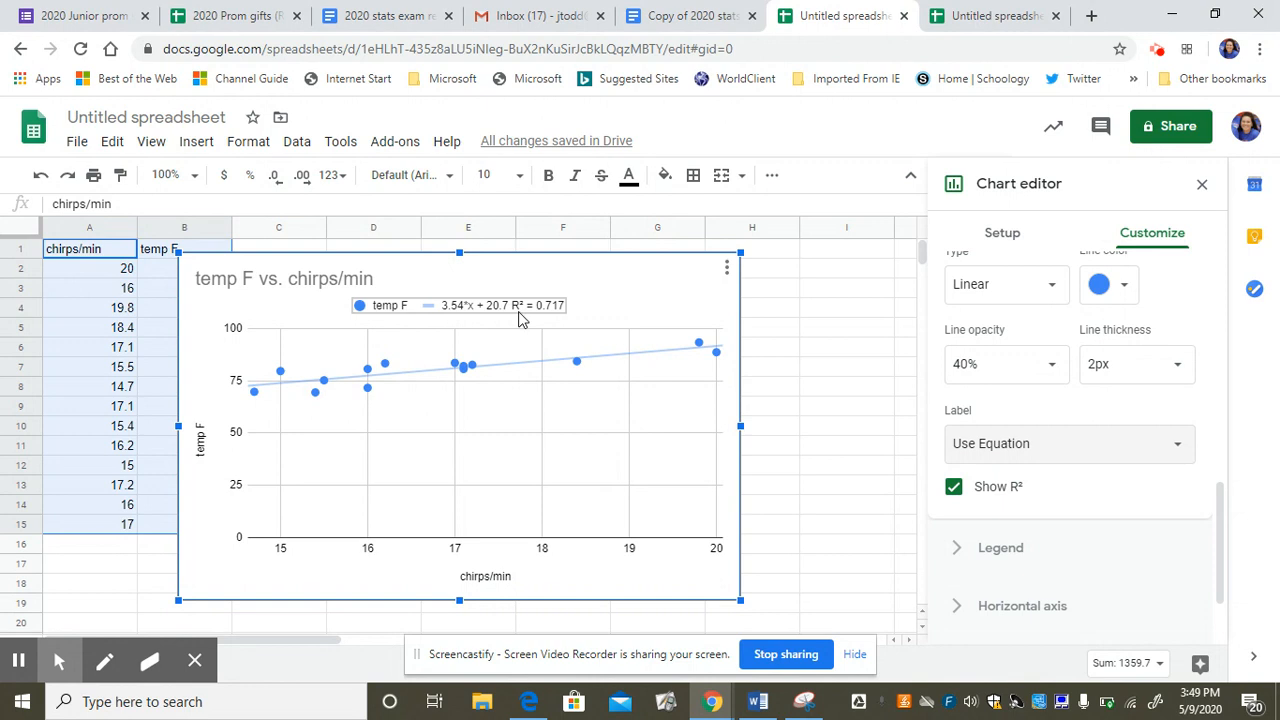
# In the Copy of 2020 stats exam review document, enter the numbered answer "Y = 3.54x +20.7" above the LINEAR REGRESSION heading.
pyautogui.click(690, 18)
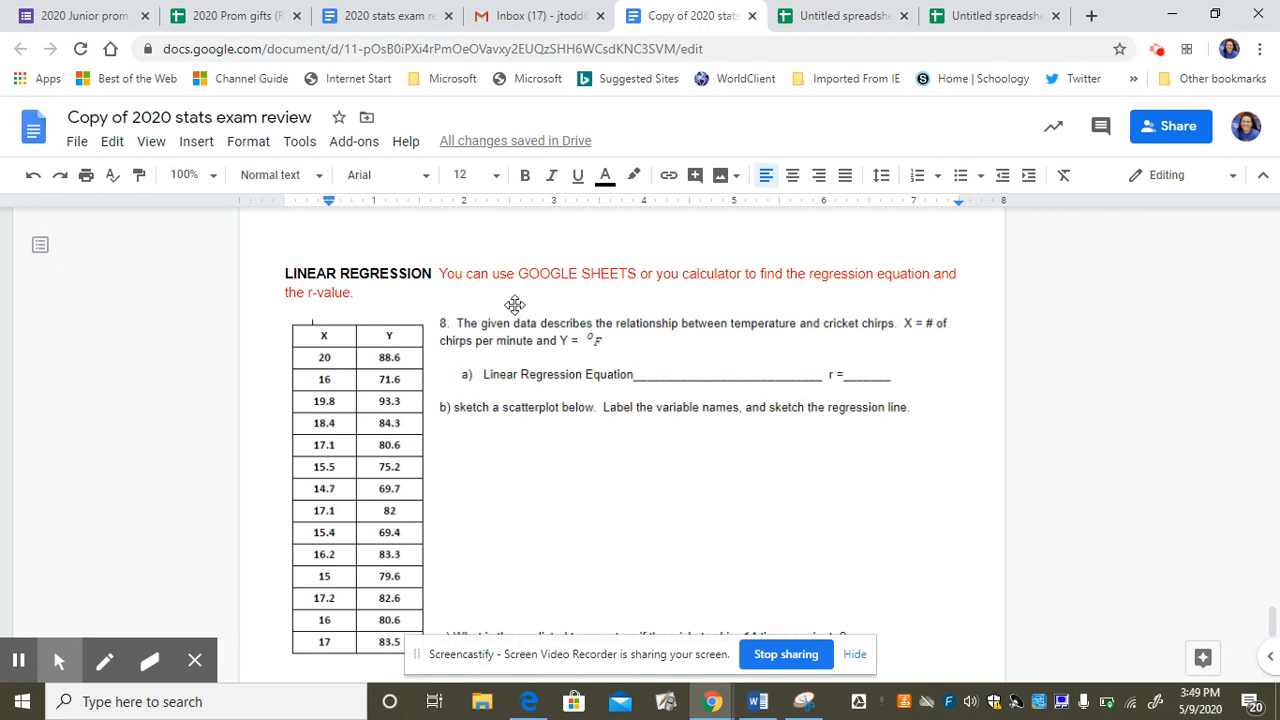
pyautogui.click(438, 241)
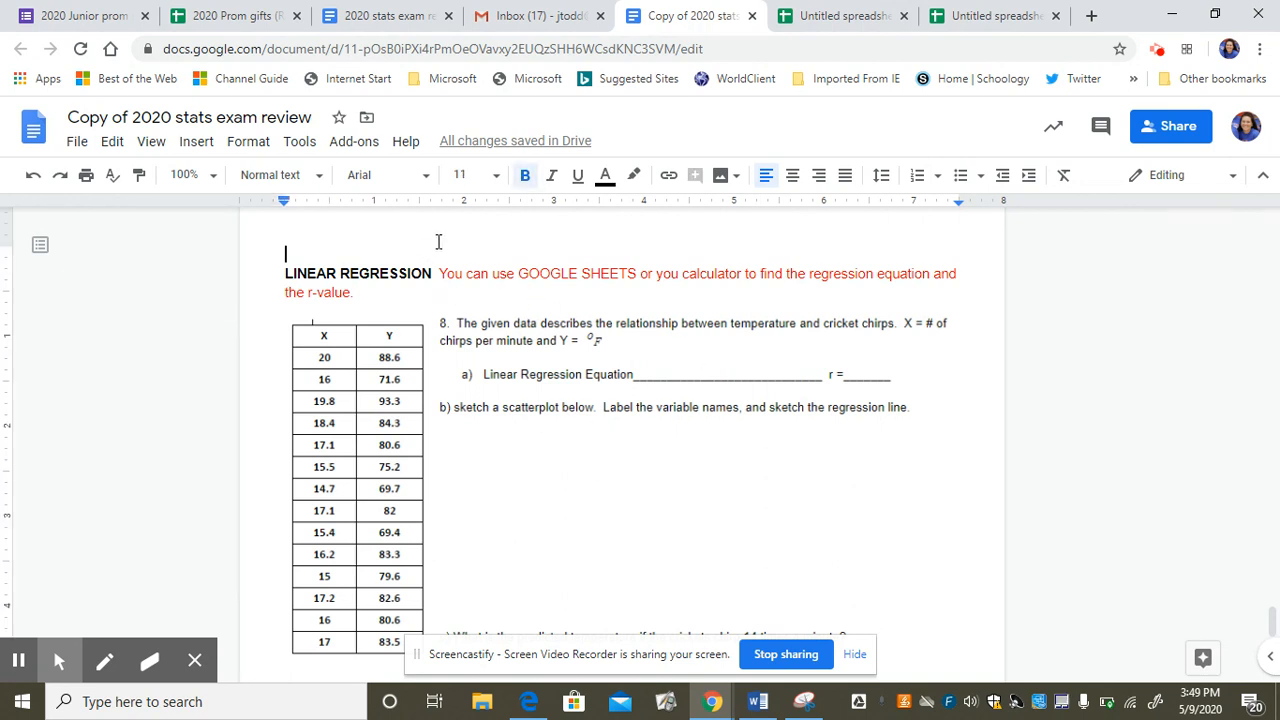
pyautogui.write('1) Y = 3.54x')
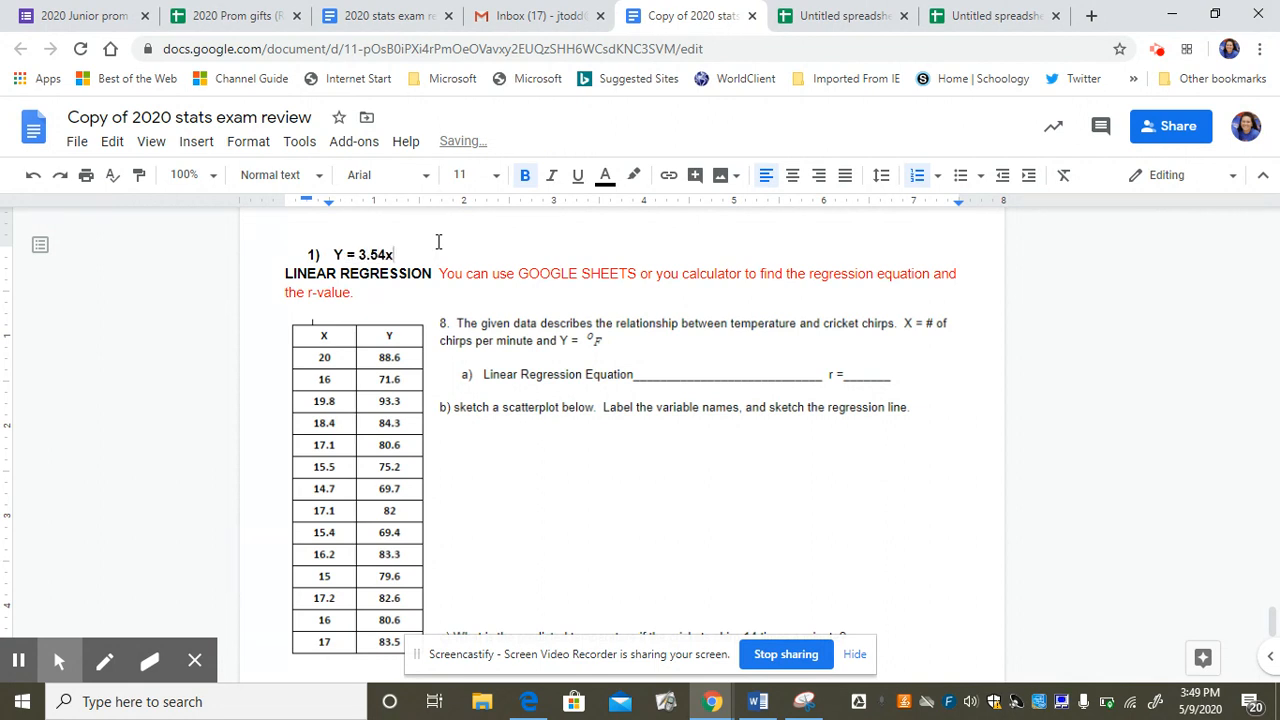
pyautogui.click(835, 16)
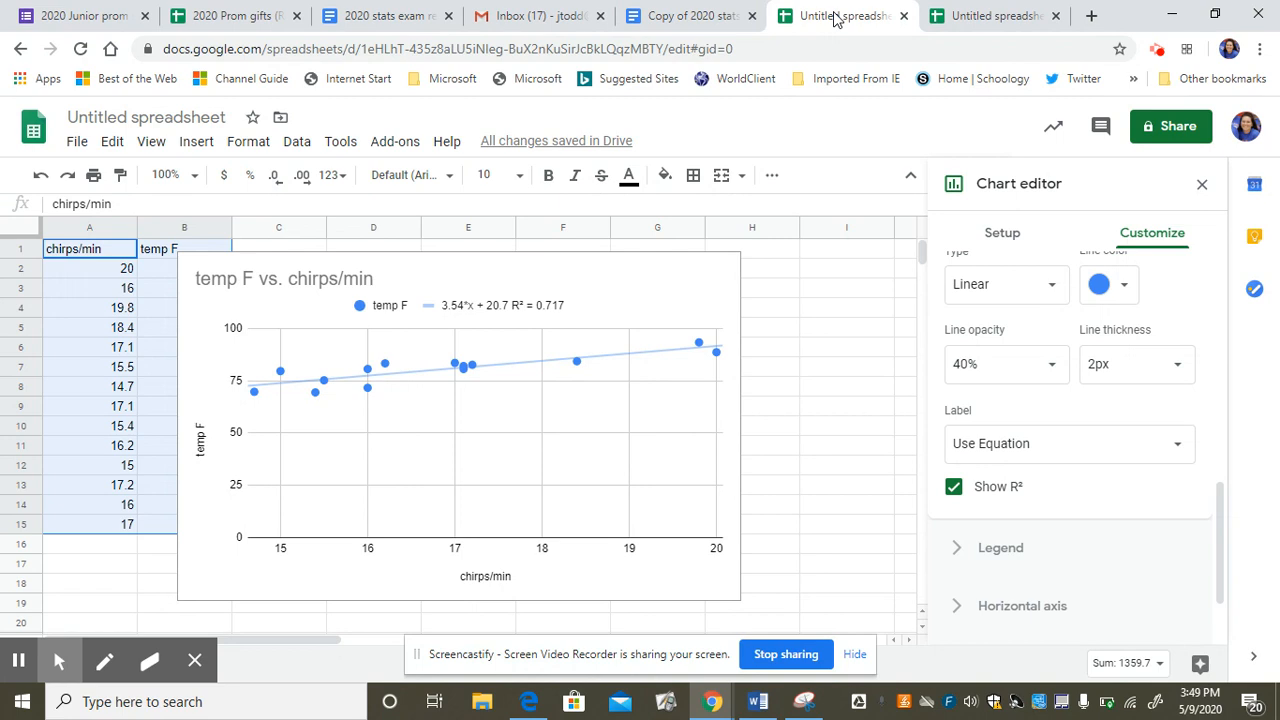
pyautogui.click(686, 16)
pyautogui.write('+20.7  ')
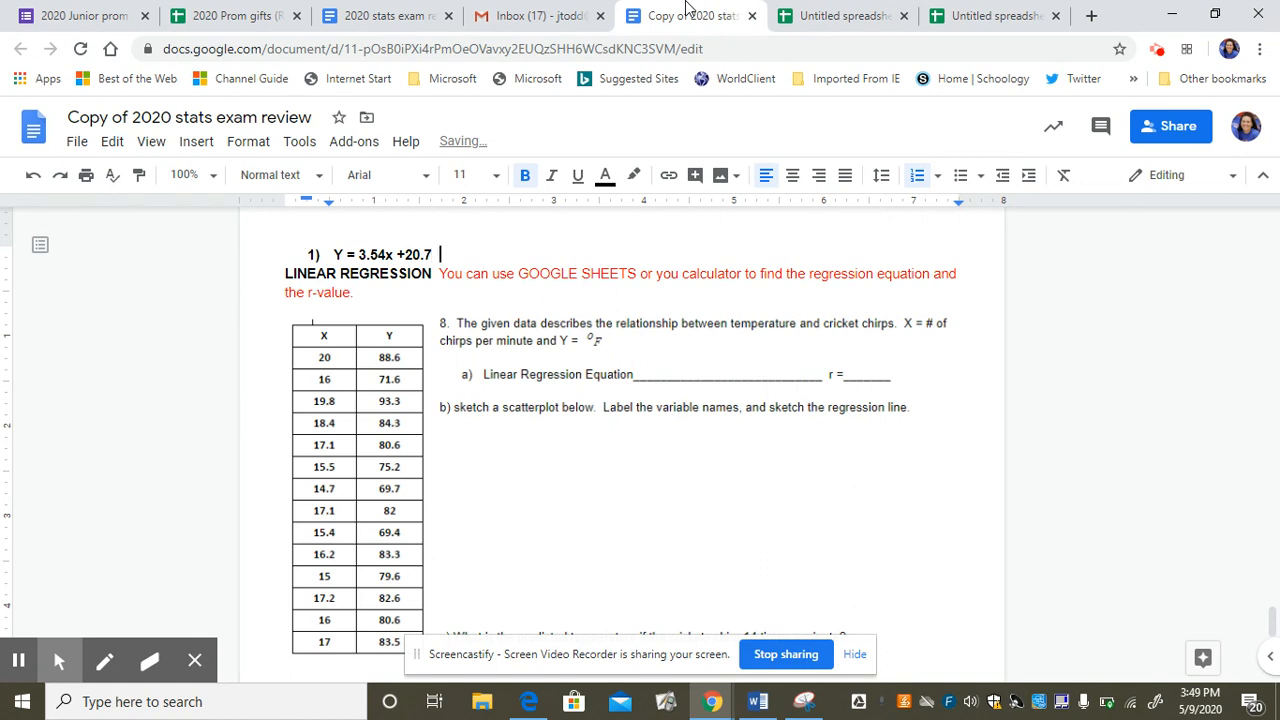
pyautogui.write('r= sq root of')
# Append "r= sq root of r=.85 fairly strong correlation" to the regression equation answer, consulting the chart's R² value.
pyautogui.click(860, 16)
pyautogui.click(687, 16)
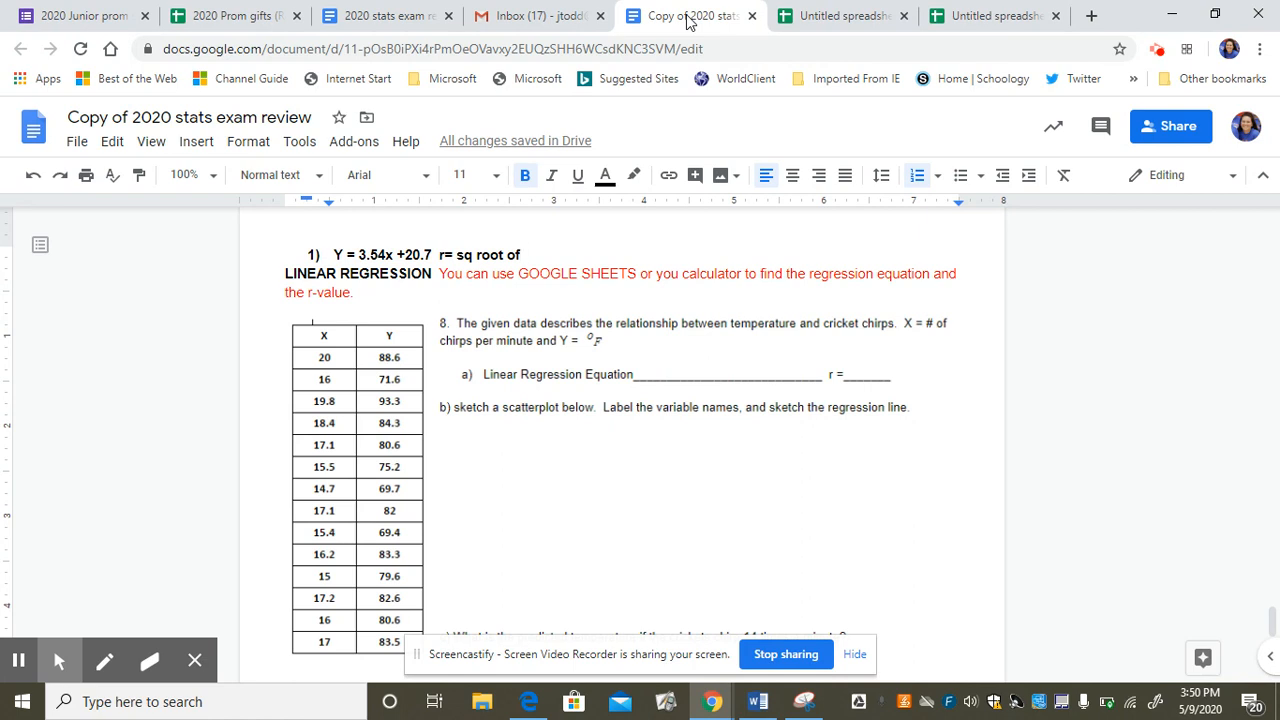
pyautogui.write('r=')
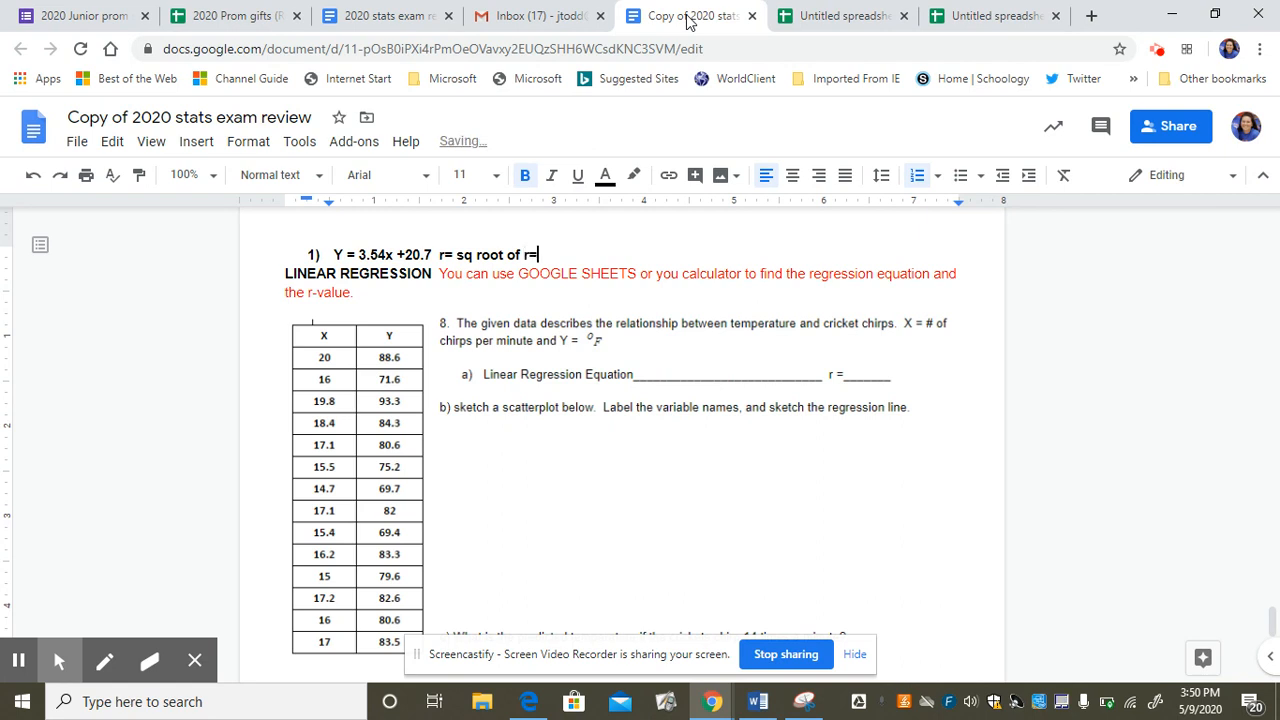
pyautogui.write('.85 fairly strong correlation')
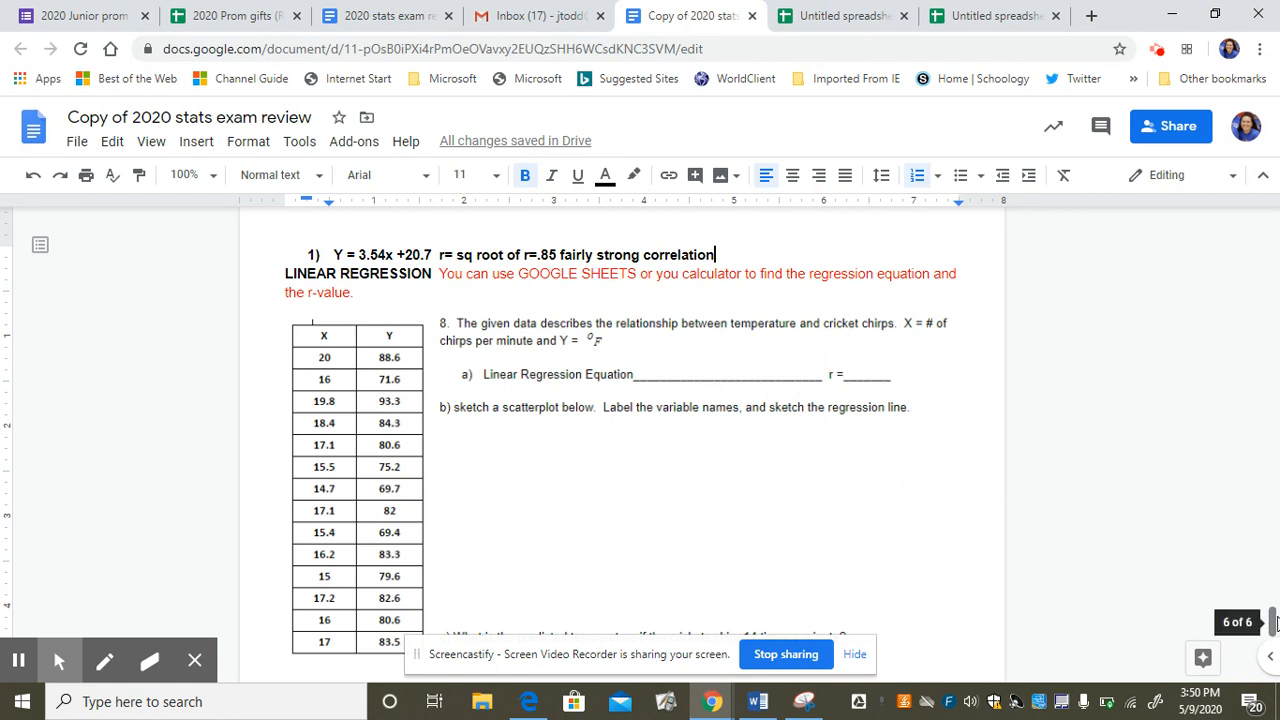
# Add a second list item answering part c with "c) 3.54(14) +20.7 = 70.26 deg F".
pyautogui.moveTo(1273, 622); pyautogui.dragTo(1273, 635)
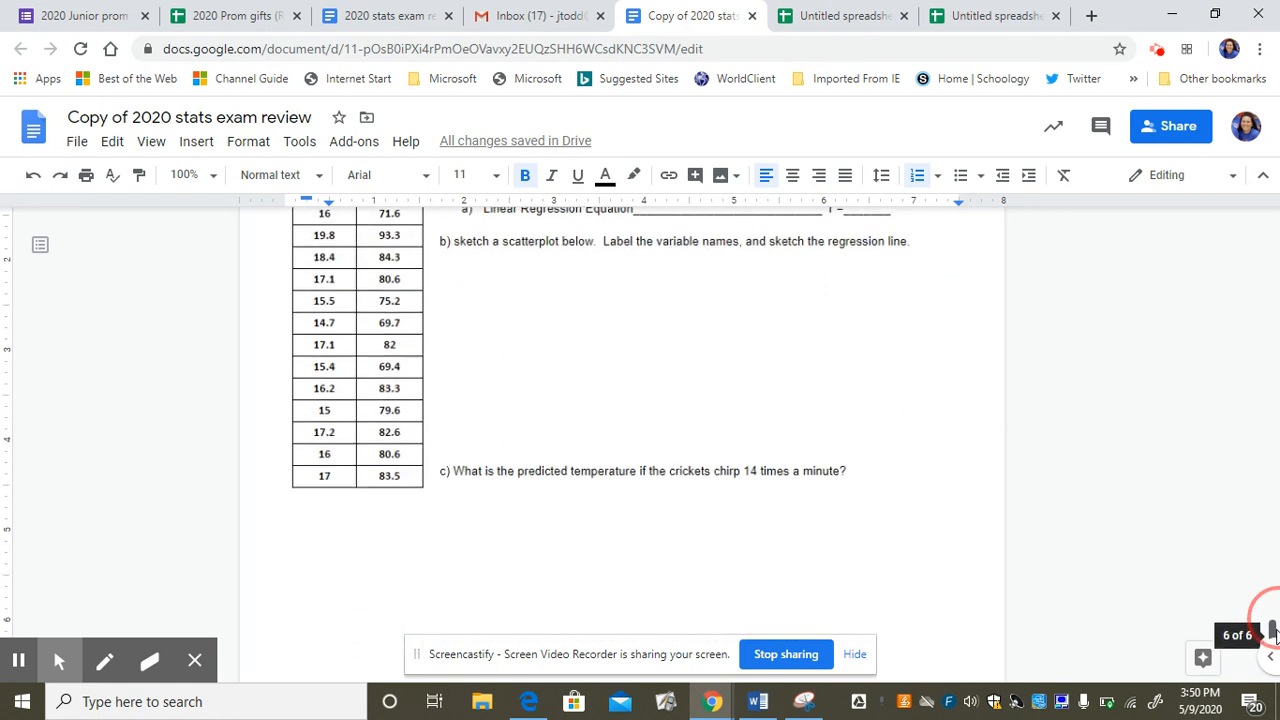
pyautogui.moveTo(1274, 630); pyautogui.dragTo(1274, 620)
pyautogui.press('Return')
pyautogui.write('c) ')
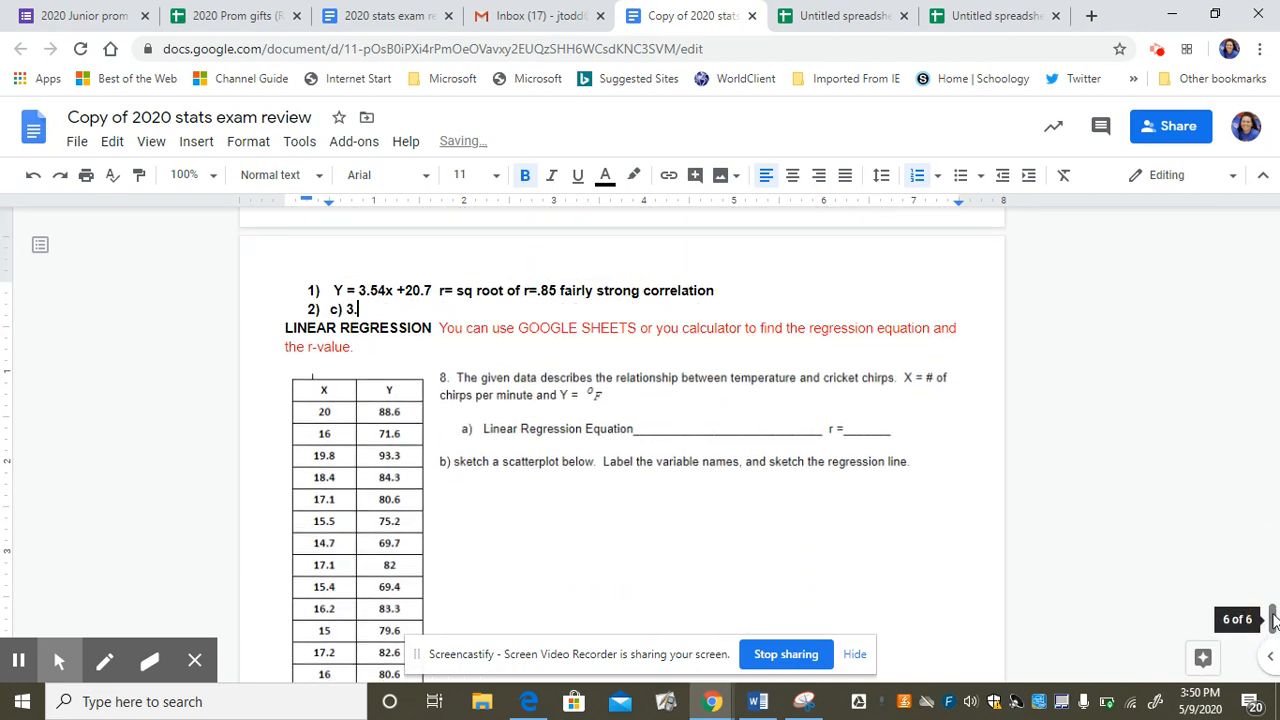
pyautogui.write('3.54(14) +20.7 =')
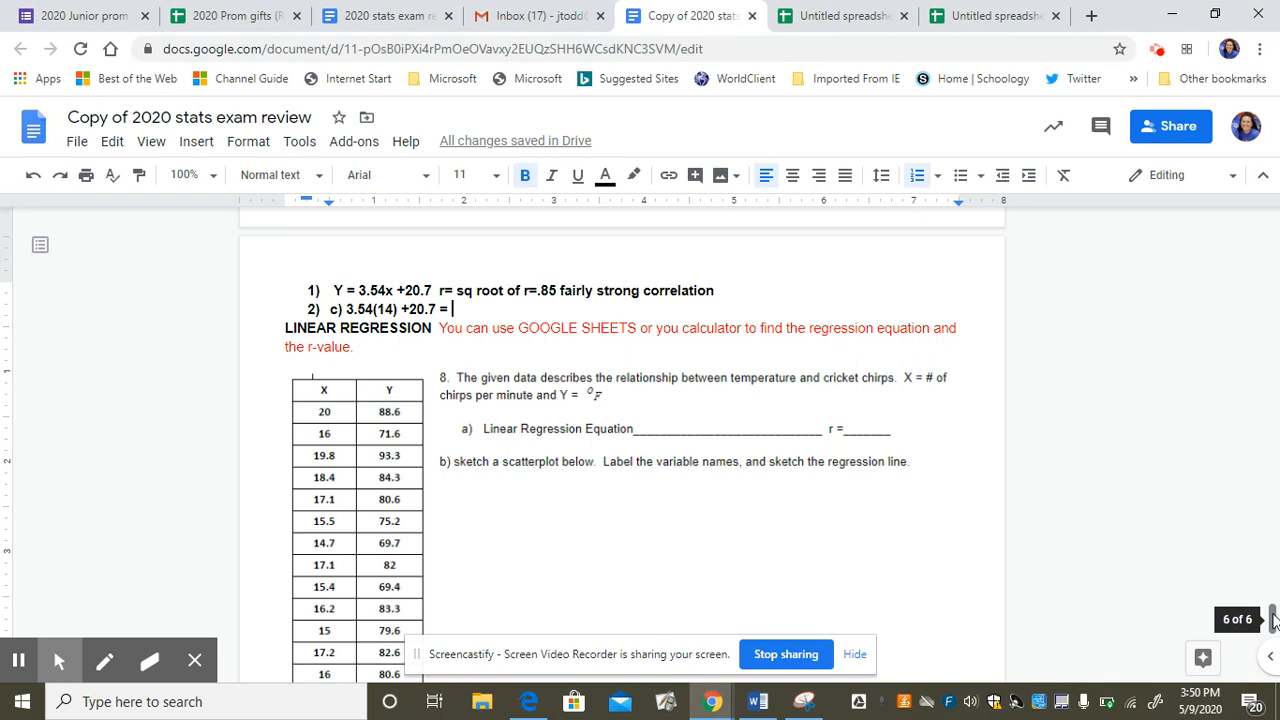
pyautogui.write('70.')
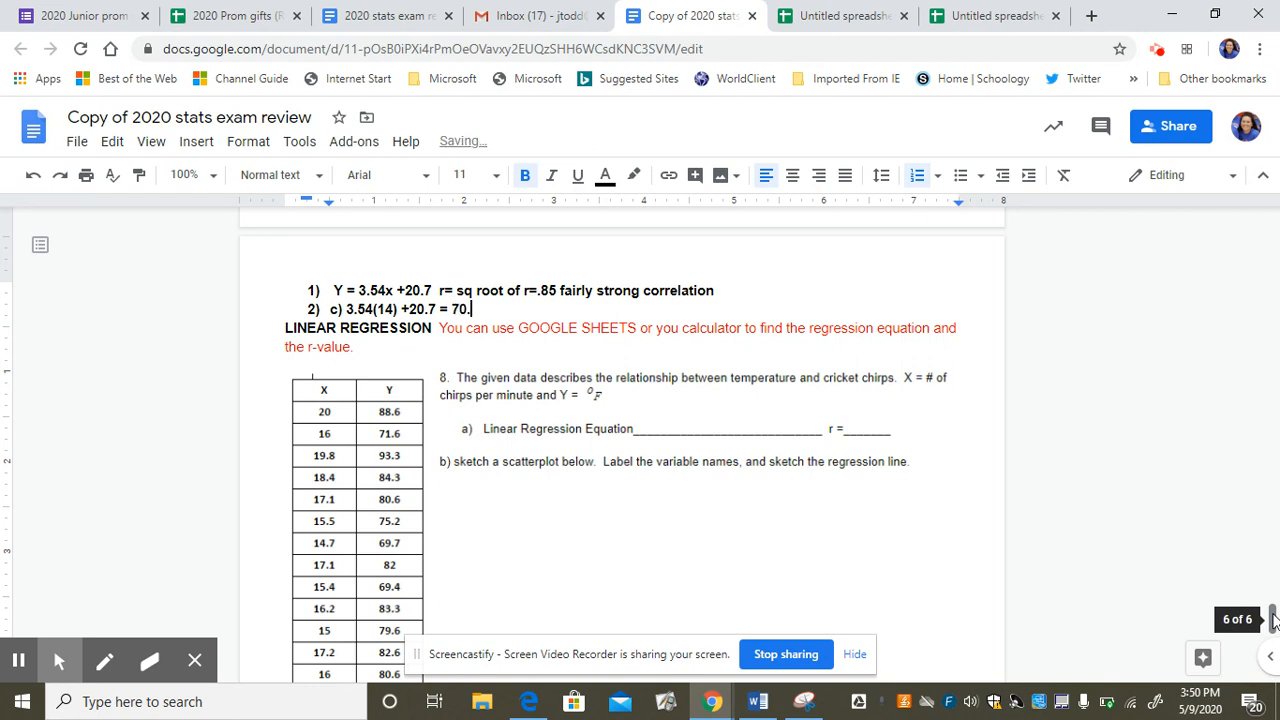
pyautogui.write('26 deg F')
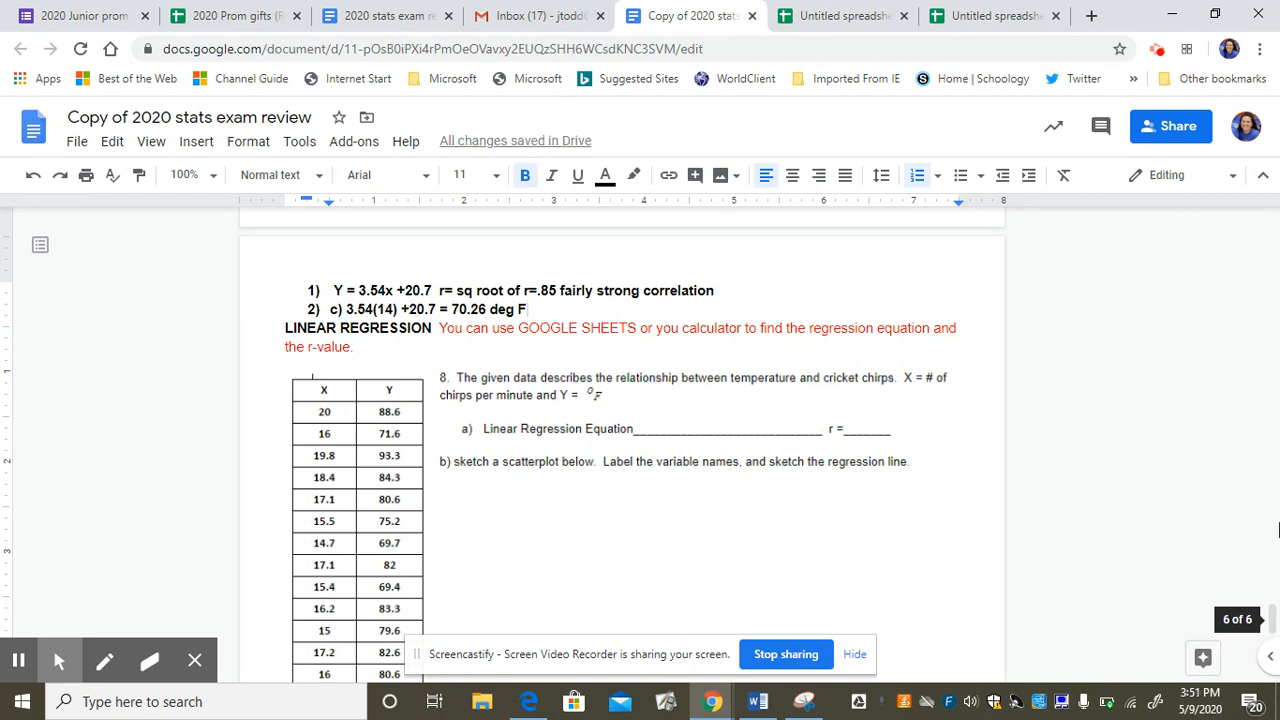
# Review the spreadsheet's scatter chart and trendline for part b, and return to question 8 in the exam review document.
pyautogui.moveTo(1273, 620); pyautogui.dragTo(1273, 625)
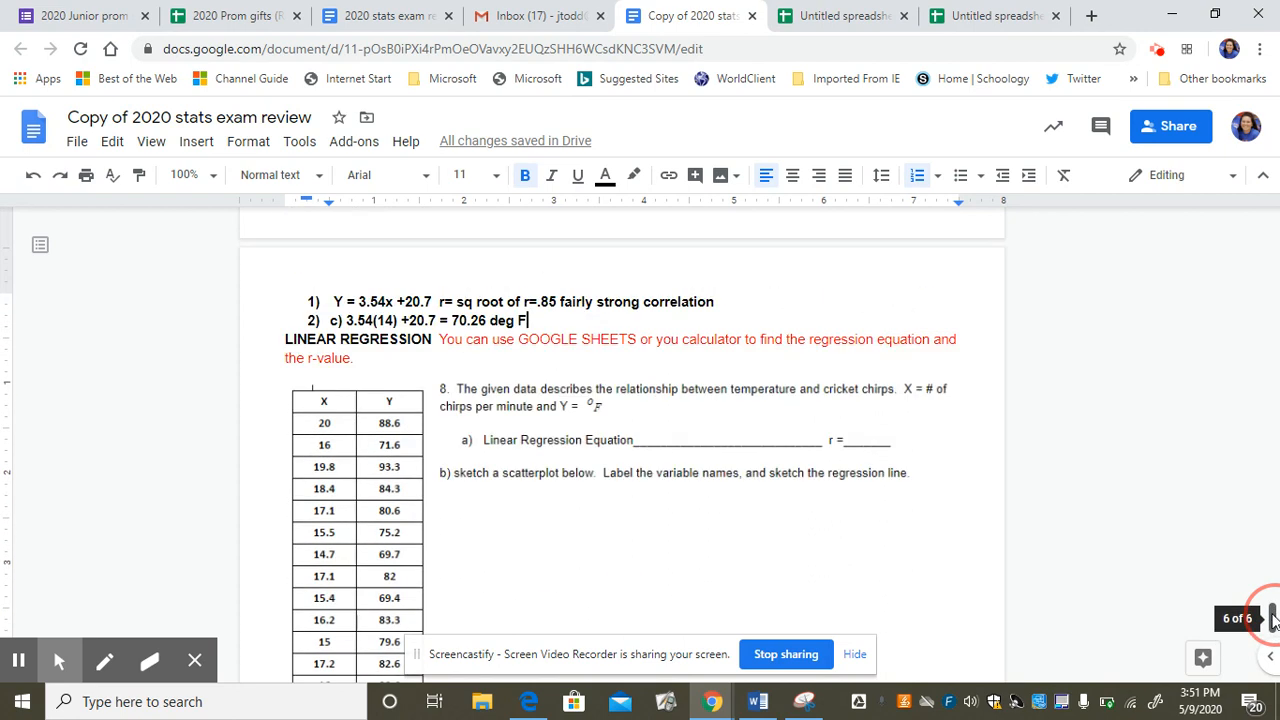
pyautogui.click(828, 14)
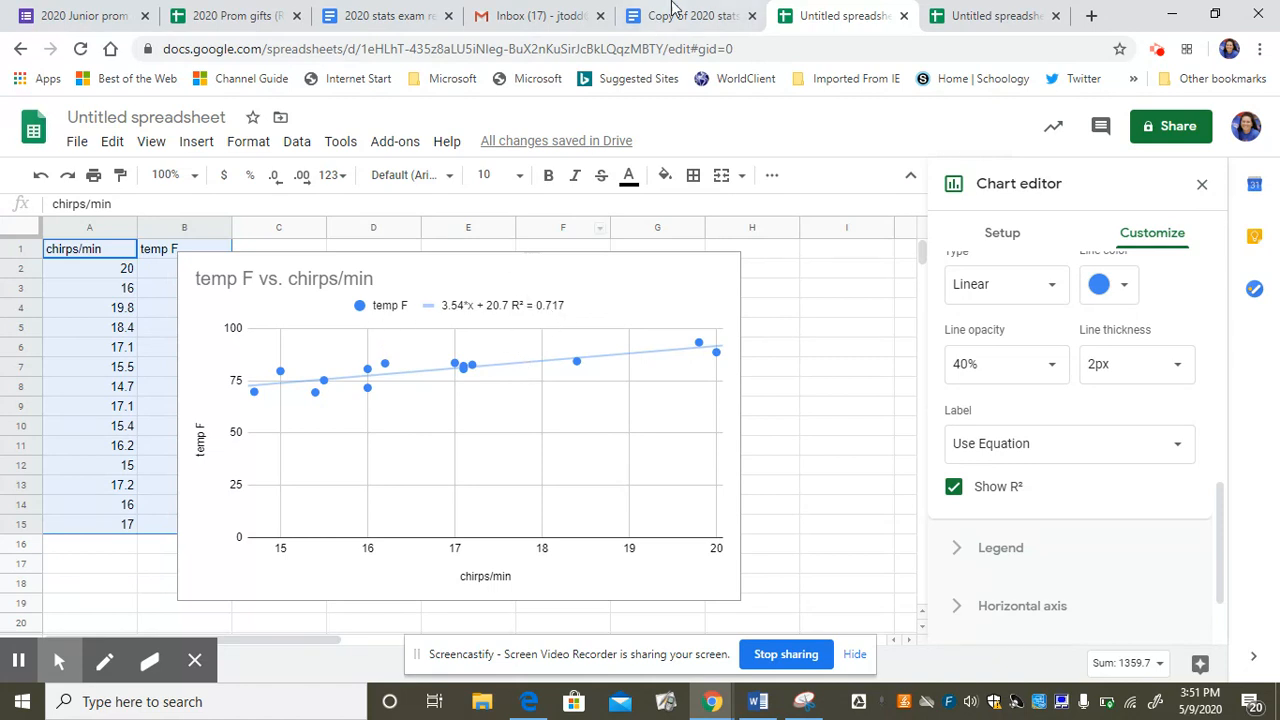
pyautogui.click(673, 14)
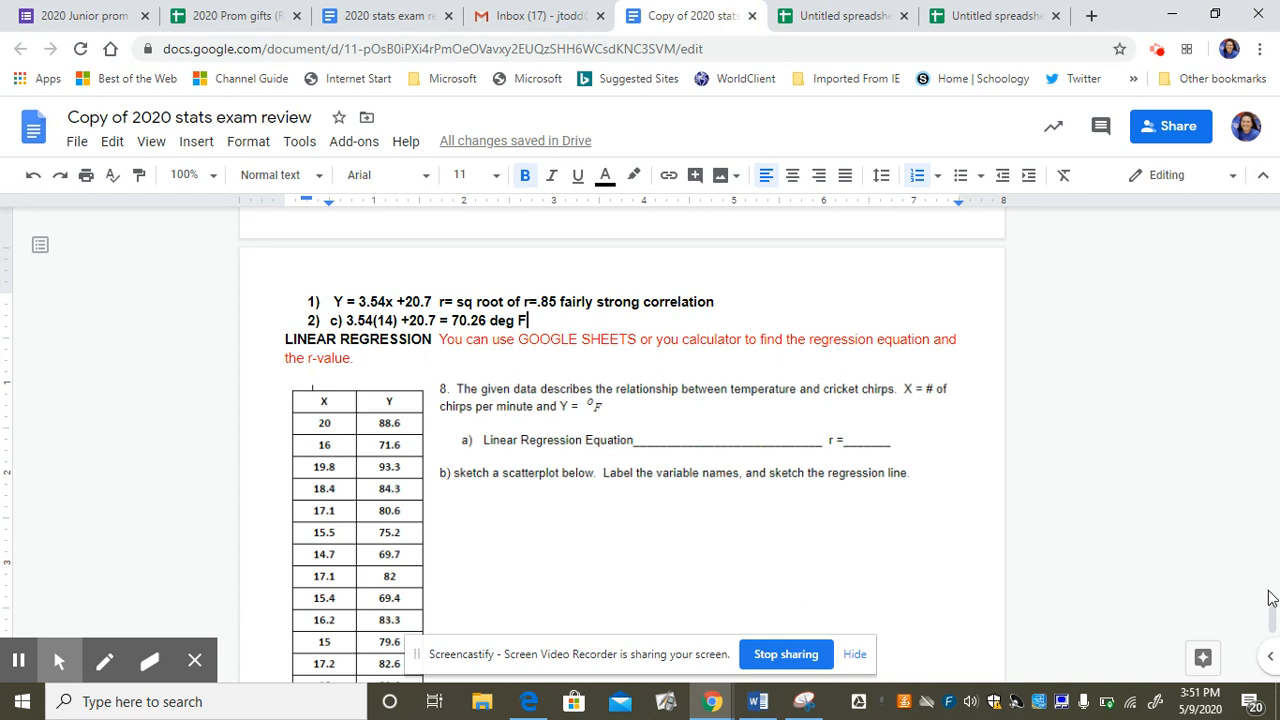
pyautogui.moveTo(1276, 617); pyautogui.dragTo(1276, 622)
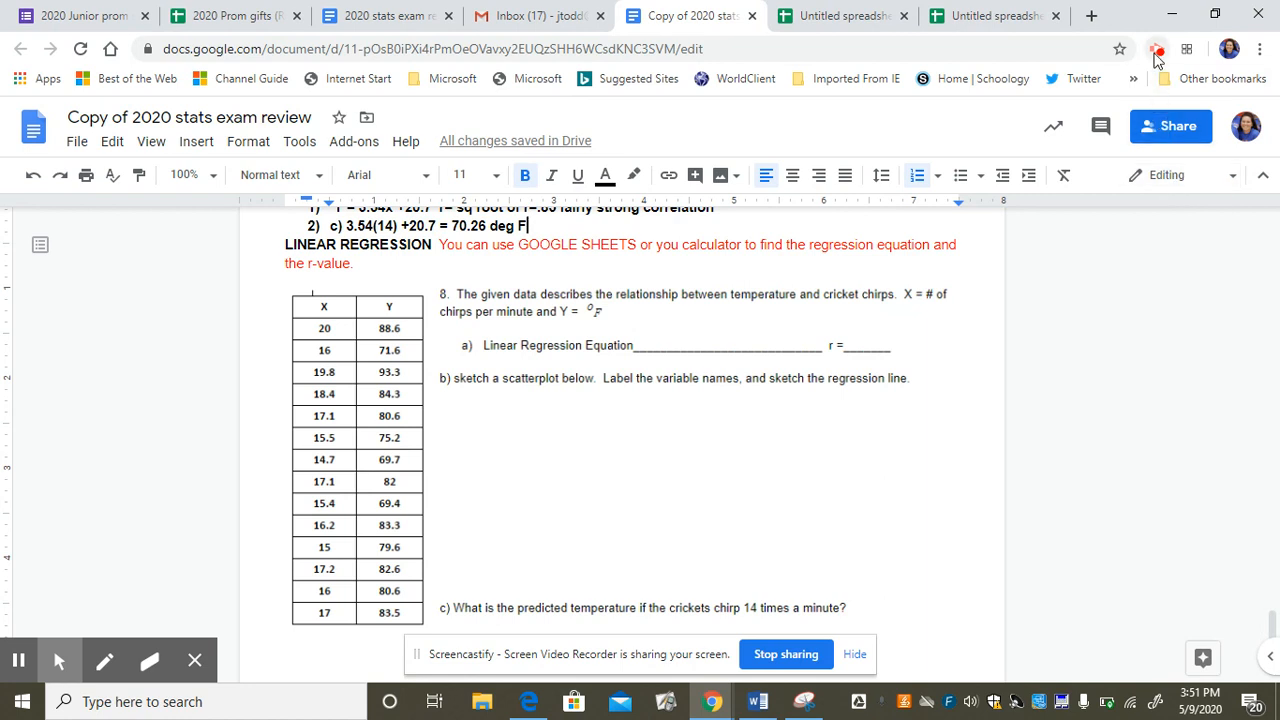
pyautogui.click(1155, 51)
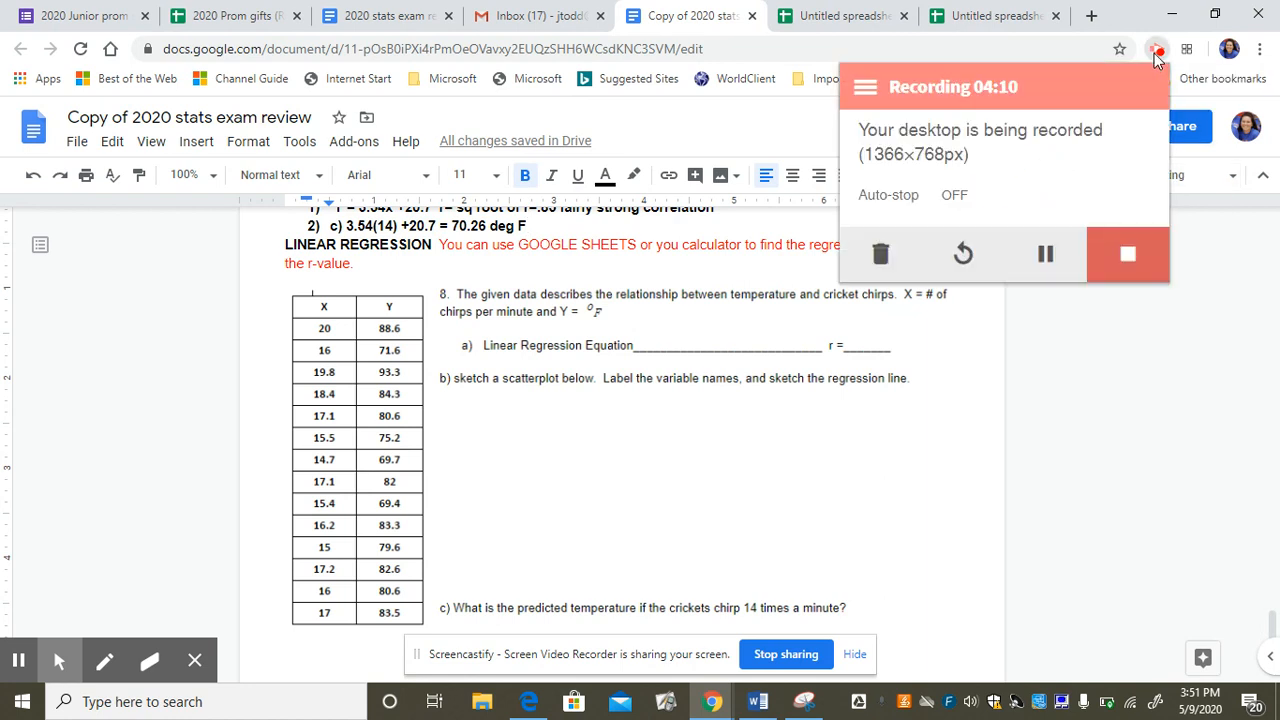